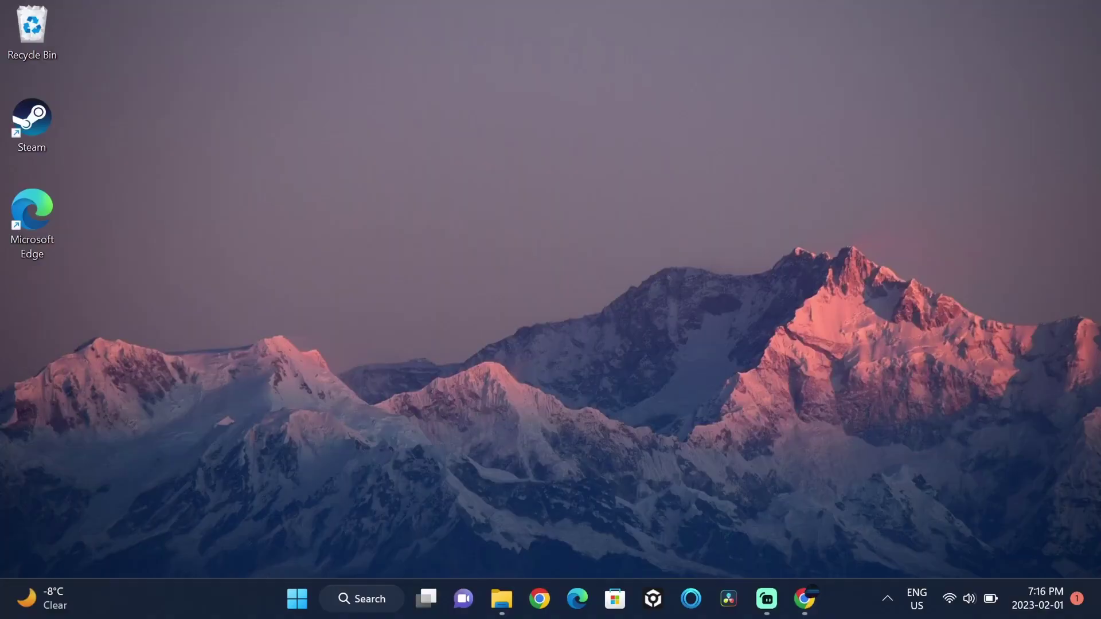
Open Touchpad settings from Windows search and switch the touchpad off, then back on
{"action": "key", "text": "super+s"}
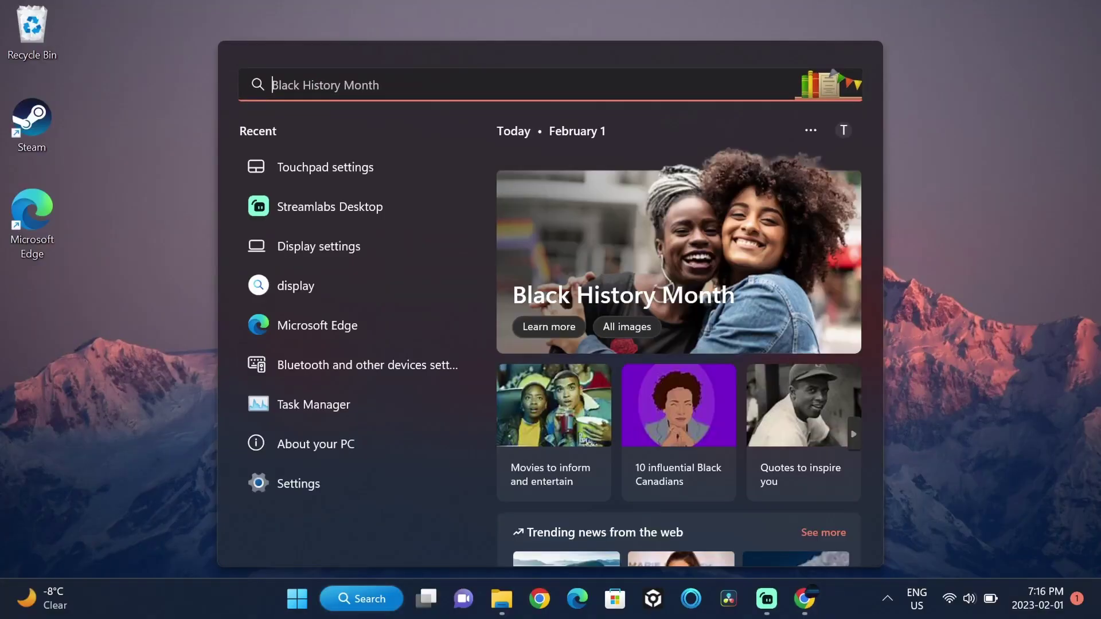
{"action": "type", "text": "touch"}
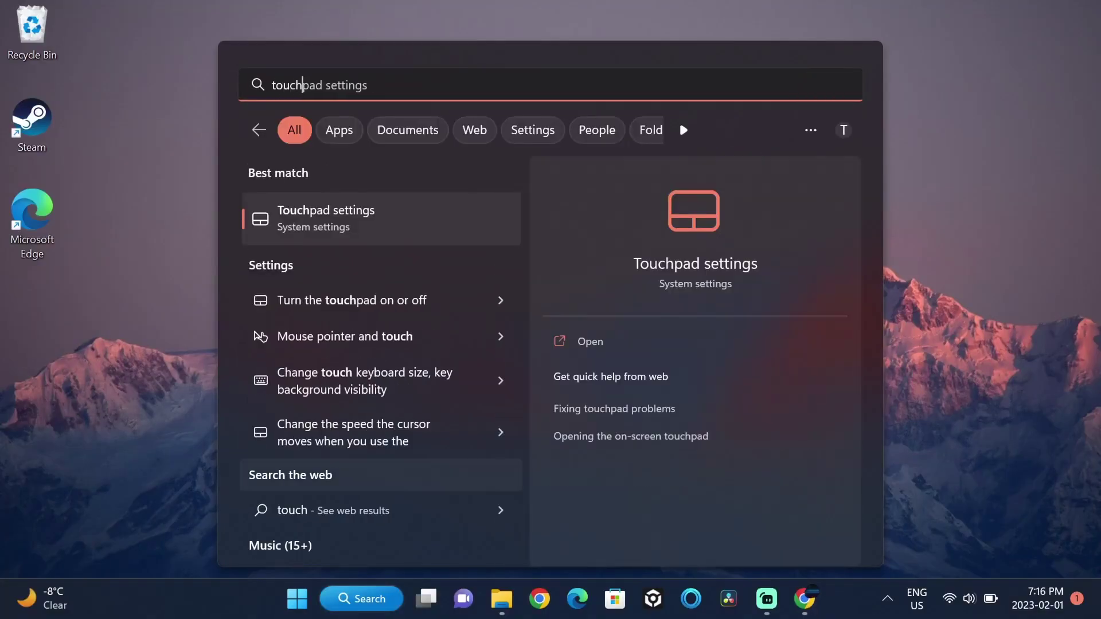
{"action": "key", "text": "Down"}
{"action": "key", "text": "Return"}
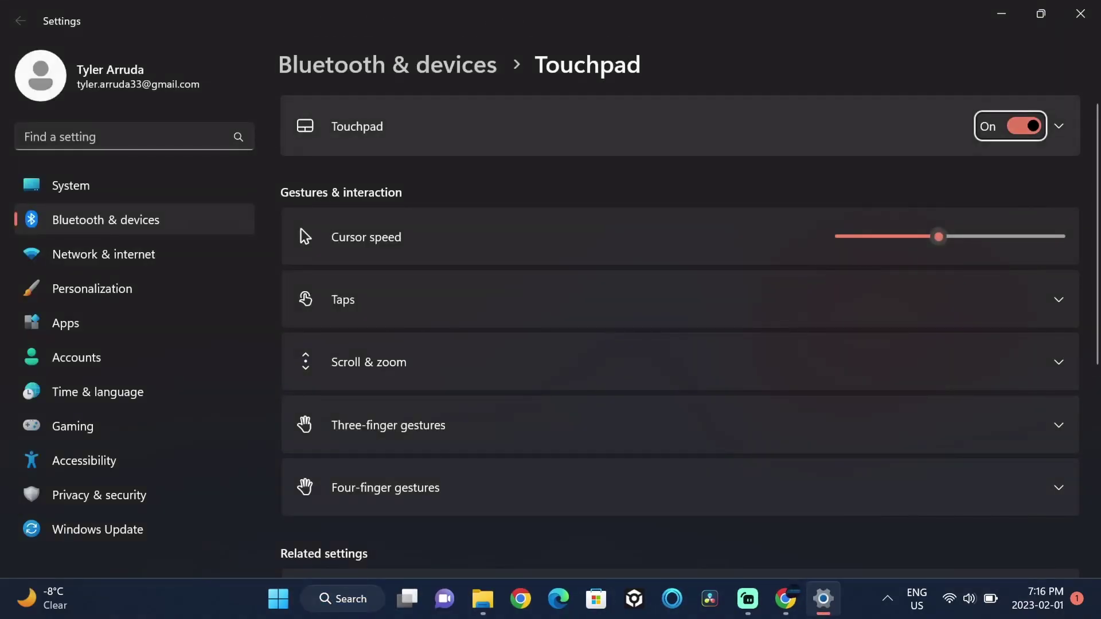
{"action": "key", "text": "space"}
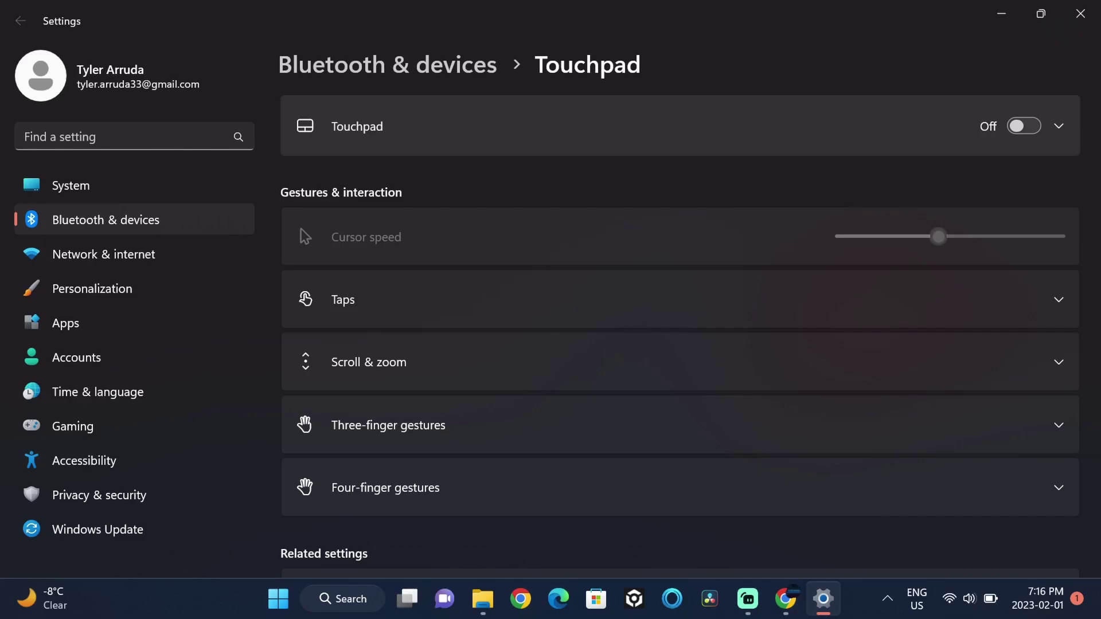
{"action": "key", "text": "space"}
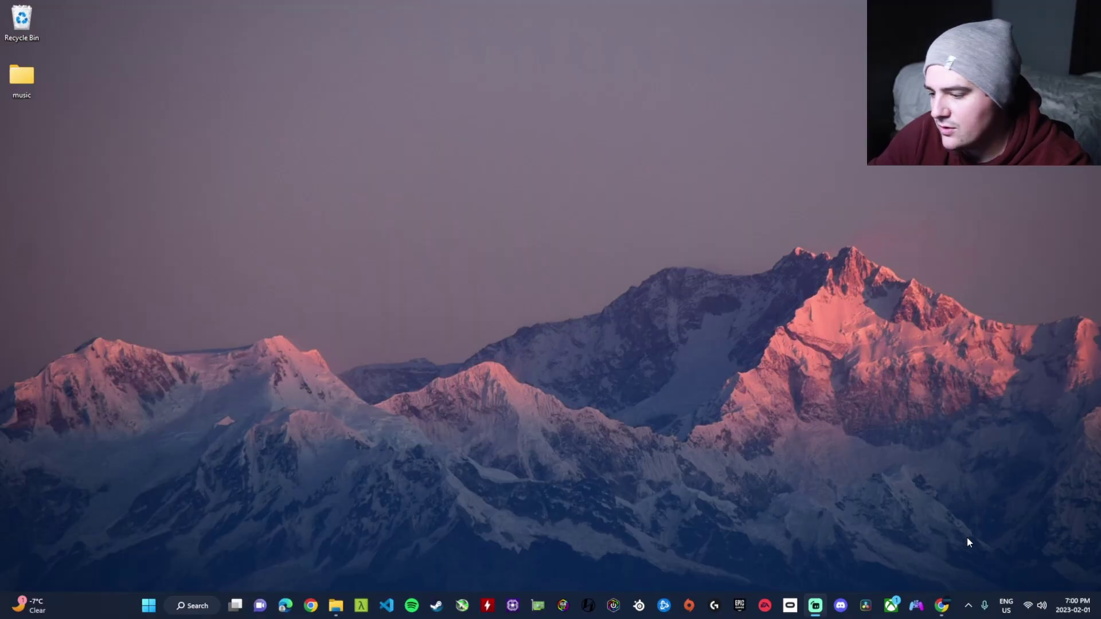
Bring the Chrome support.lenovo.com page forward and decline the feedback survey with No Thanks
{"action": "left_click", "coordinate": [942, 604]}
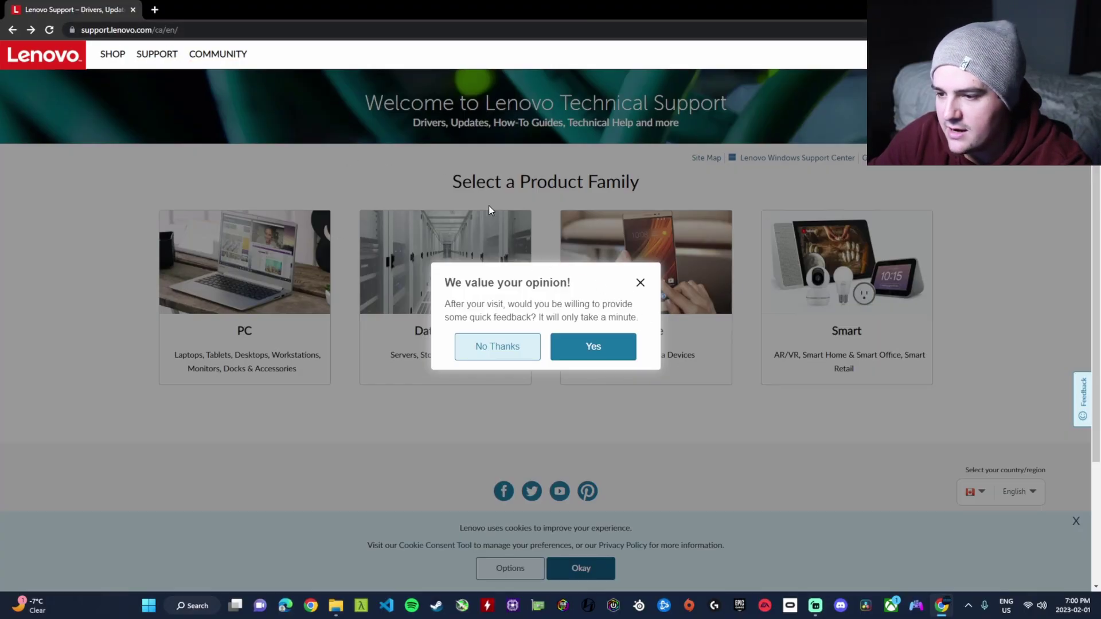
{"action": "left_click", "coordinate": [639, 282]}
{"action": "mouse_move", "coordinate": [244, 262]}
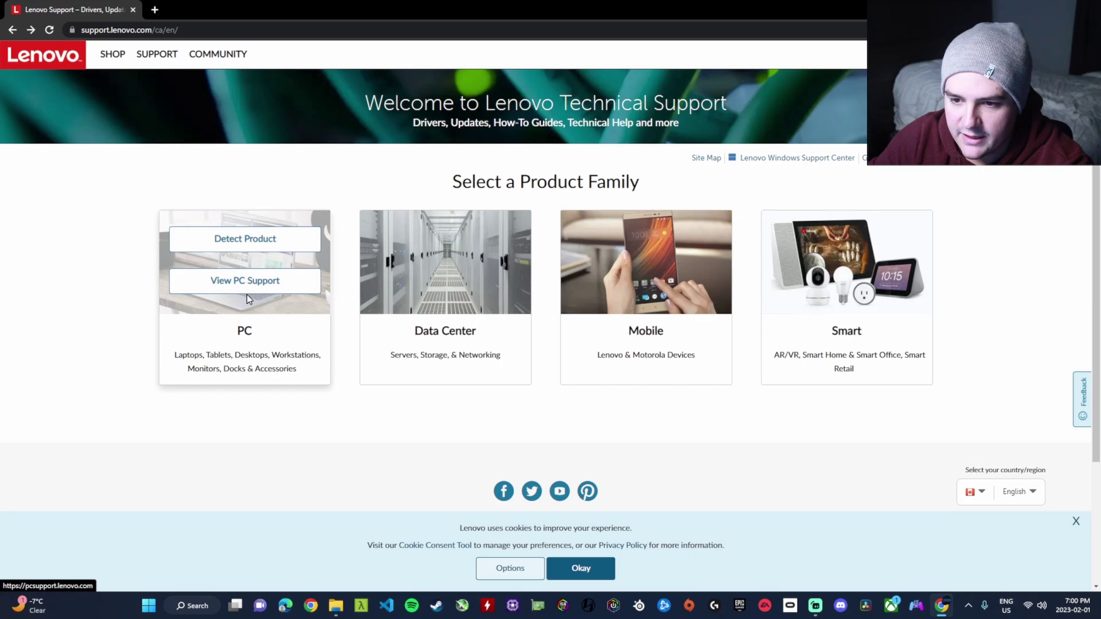
Search PC Support for 't480' to reach the ThinkPad T480 Product Home page
{"action": "left_click", "coordinate": [251, 282]}
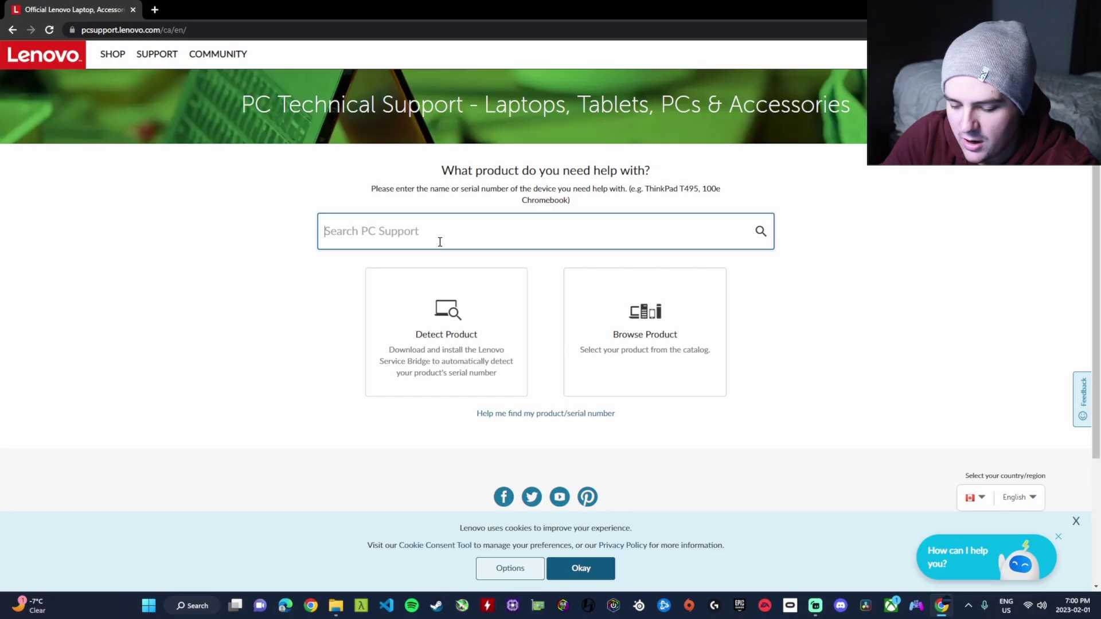
{"action": "type", "text": "t4"}
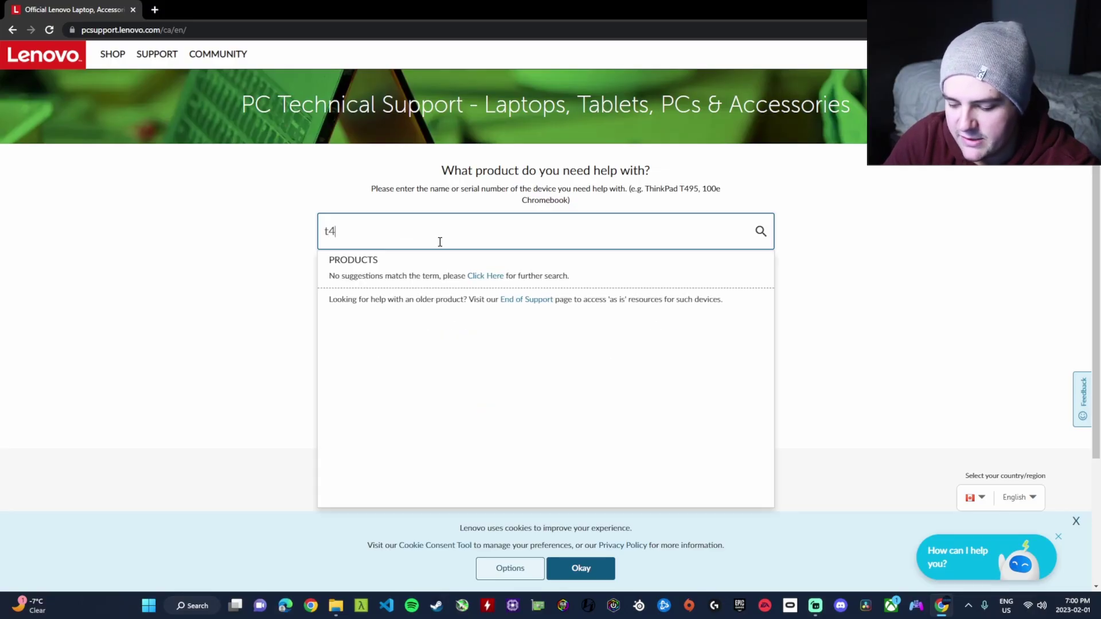
{"action": "type", "text": "80"}
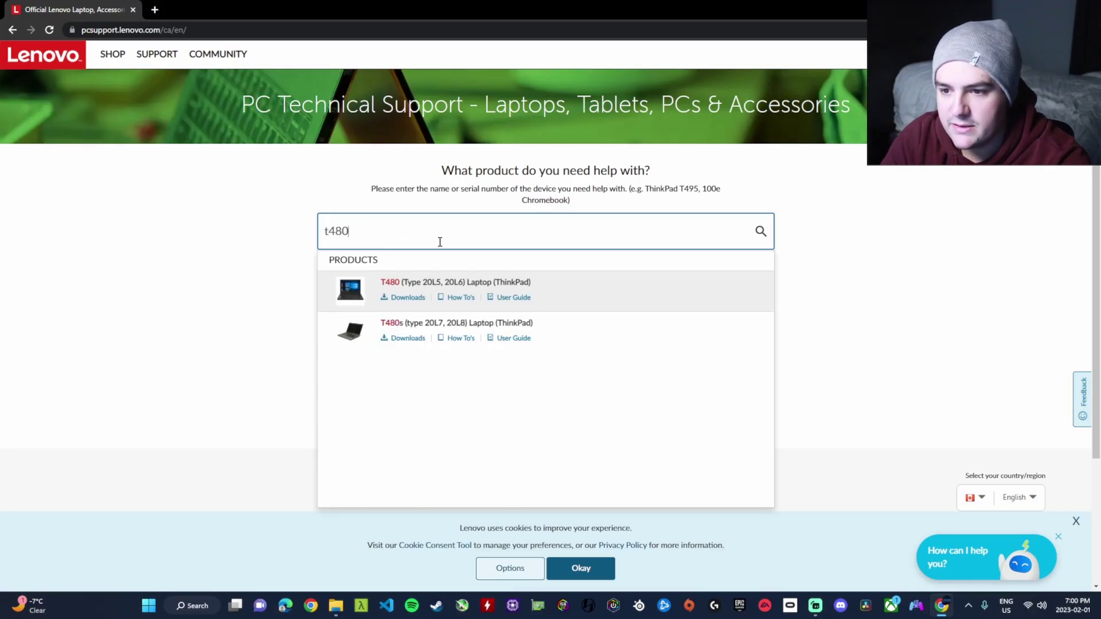
{"action": "key", "text": "Return"}
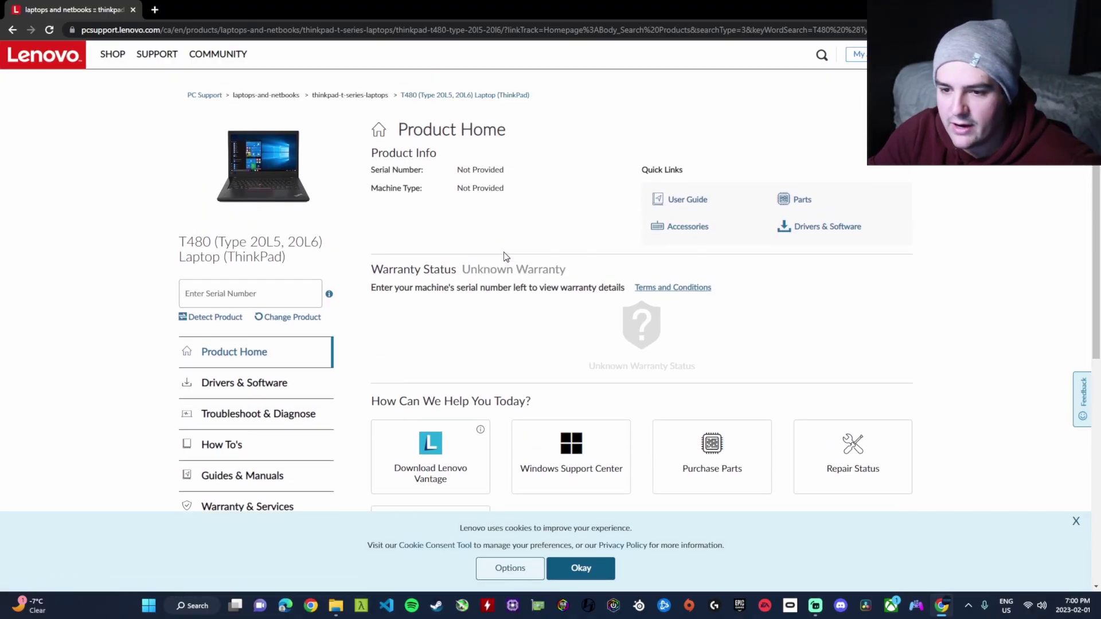
{"action": "scroll", "coordinate": [505, 256], "scroll_direction": "down", "scroll_amount": 2}
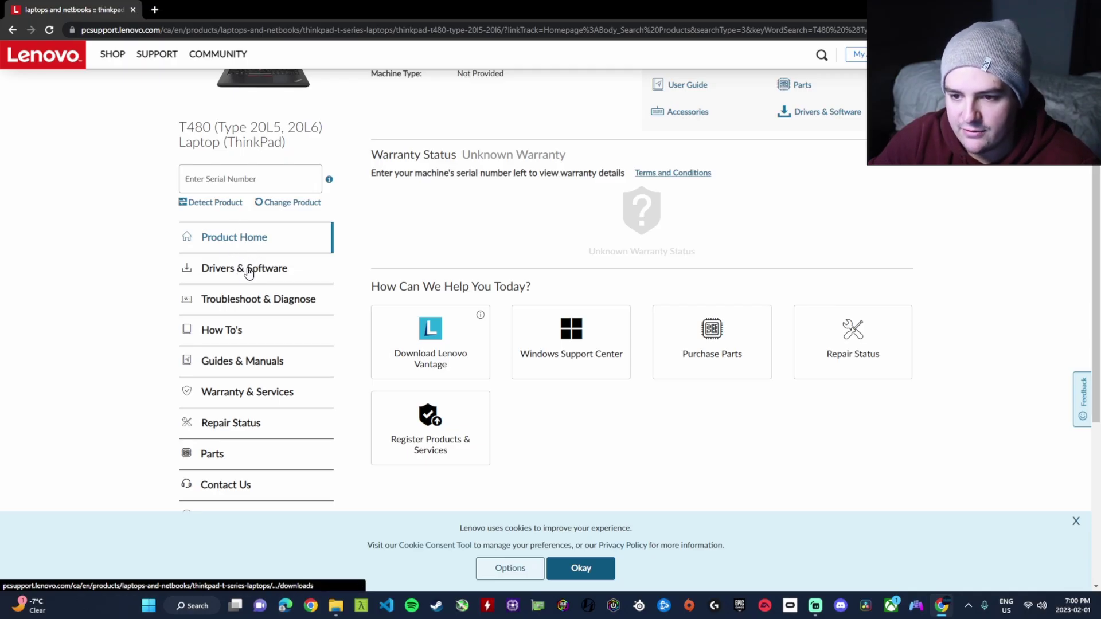
Open the T480 Drivers & Software section and choose to select drivers manually
{"action": "left_click", "coordinate": [223, 273]}
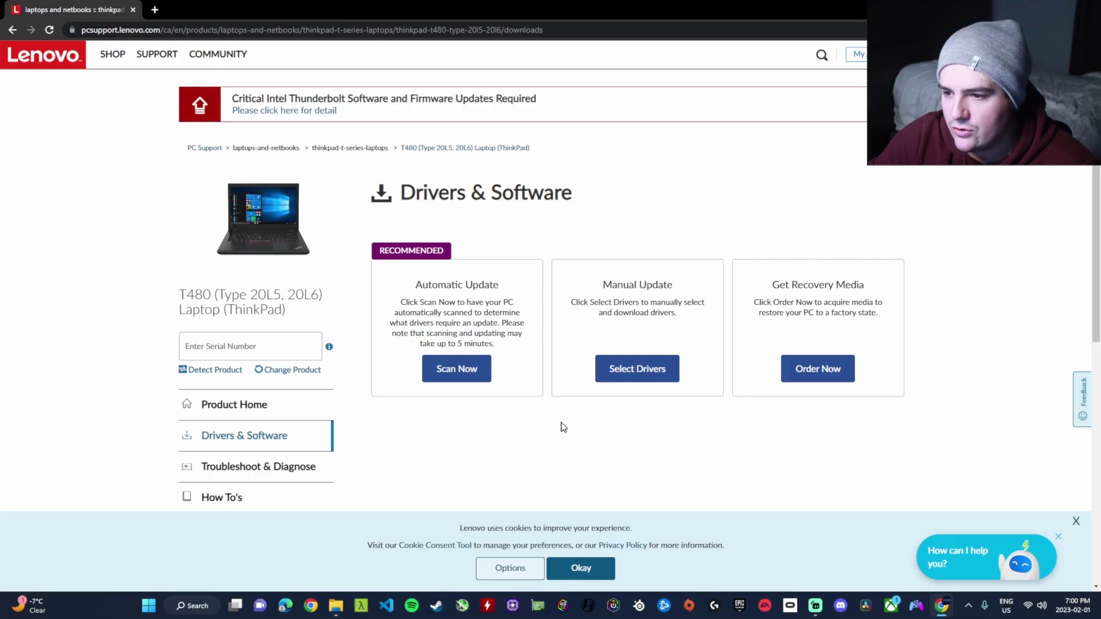
{"action": "scroll", "coordinate": [534, 385], "scroll_direction": "down", "scroll_amount": 1}
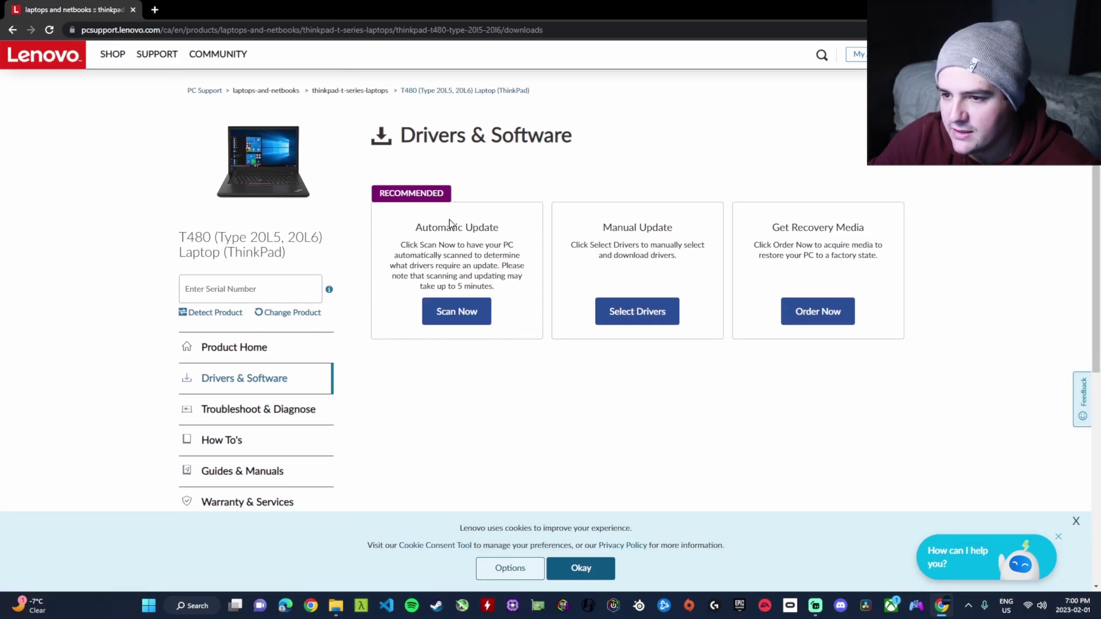
{"action": "left_click", "coordinate": [632, 310]}
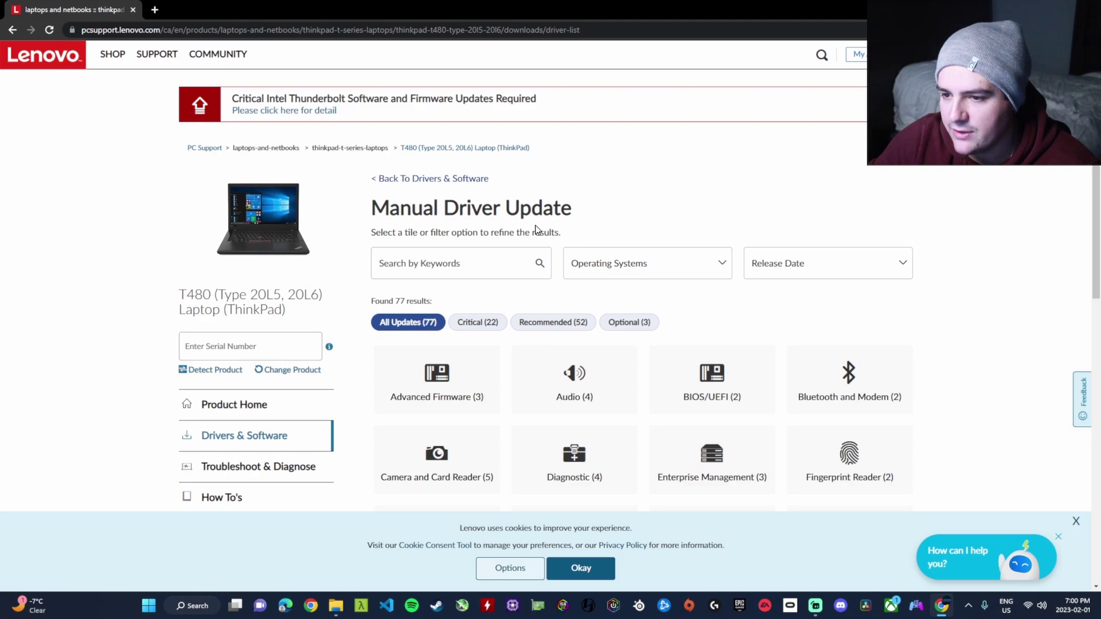
{"action": "scroll", "coordinate": [533, 228], "scroll_direction": "down", "scroll_amount": 1}
{"action": "scroll", "coordinate": [537, 229], "scroll_direction": "down", "scroll_amount": 1}
{"action": "scroll", "coordinate": [537, 230], "scroll_direction": "down", "scroll_amount": 1}
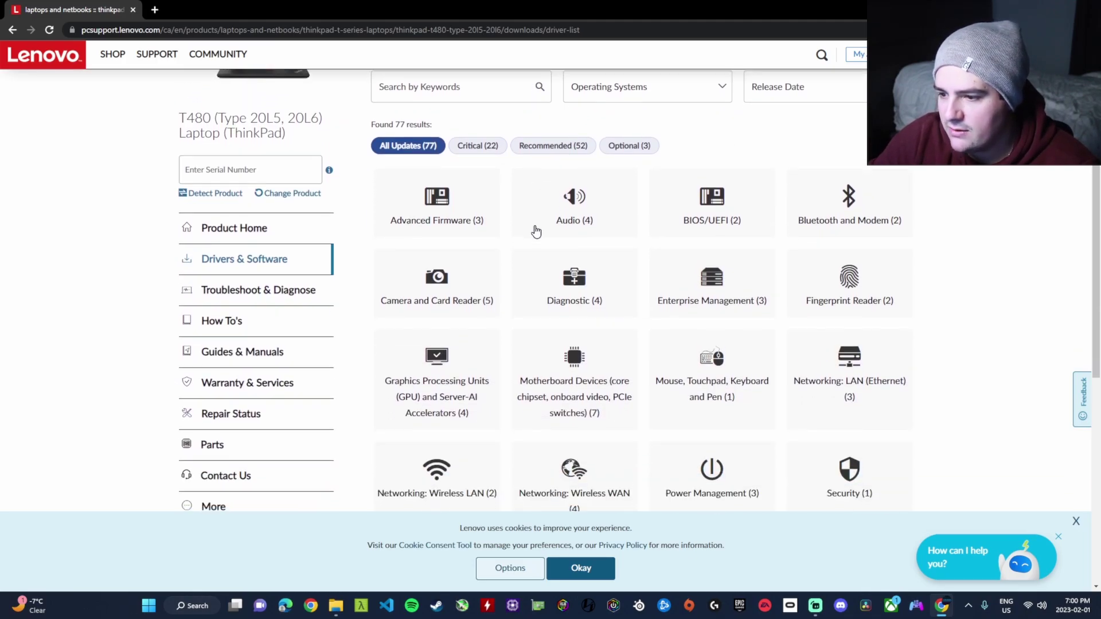
{"action": "scroll", "coordinate": [537, 229], "scroll_direction": "down", "scroll_amount": 1}
Download the Synaptics UltraNav Driver (n23gz21w.exe) from the Mouse, Touchpad, Keyboard and Pen category
{"action": "left_click", "coordinate": [709, 324]}
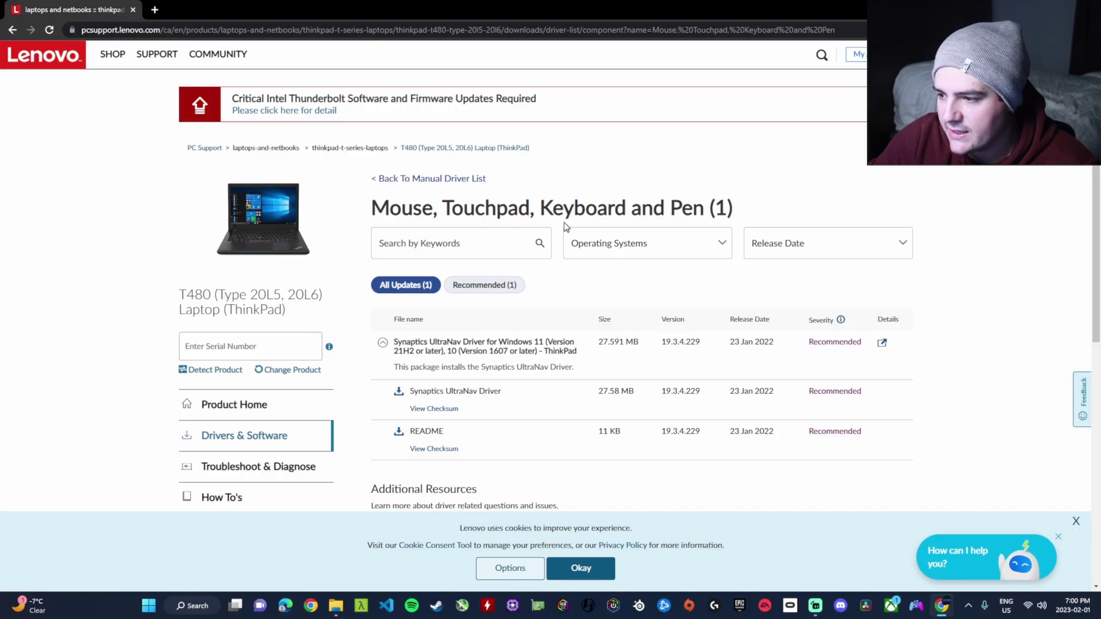
{"action": "scroll", "coordinate": [565, 226], "scroll_direction": "down", "scroll_amount": 1}
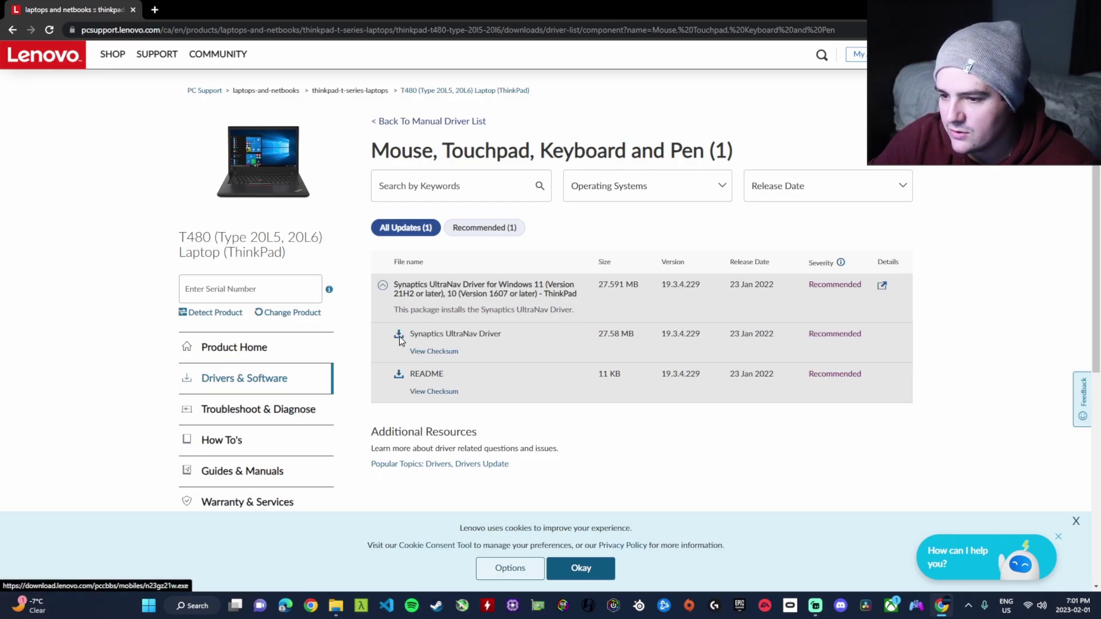
{"action": "left_click", "coordinate": [398, 335]}
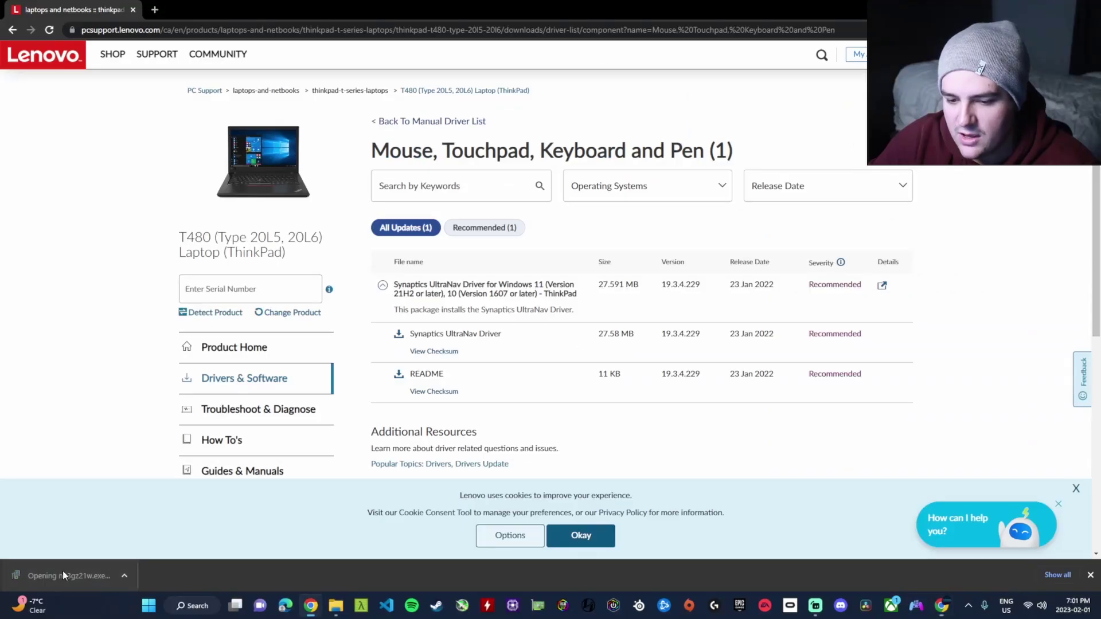
Run n23gz21w.exe in English, accept the licence, and choose Install over extract
{"action": "left_click", "coordinate": [64, 575]}
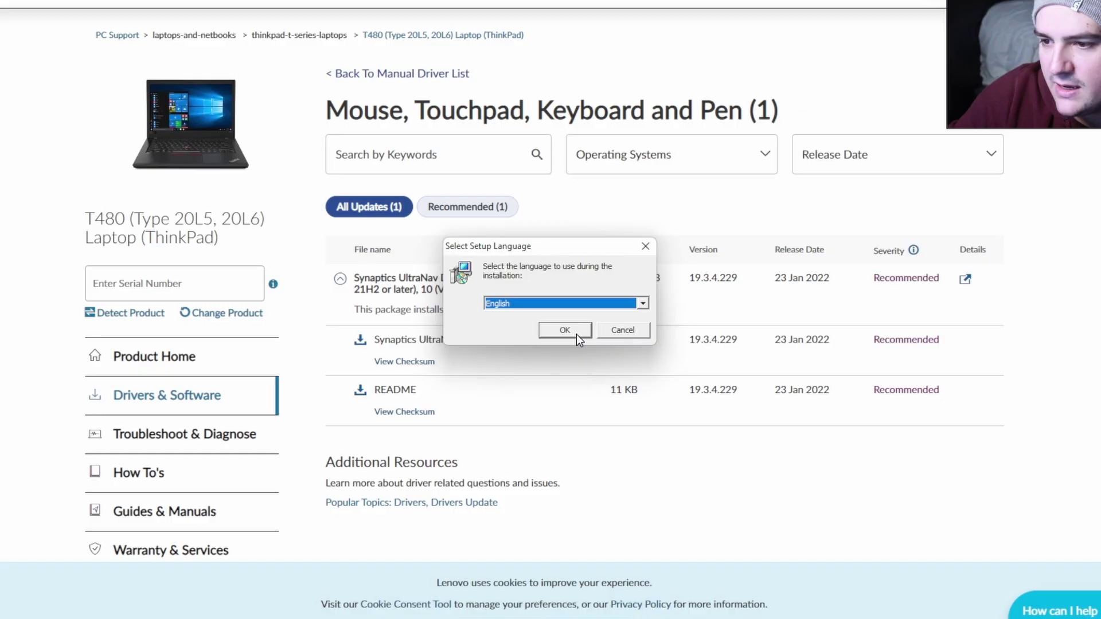
{"action": "left_click", "coordinate": [564, 330]}
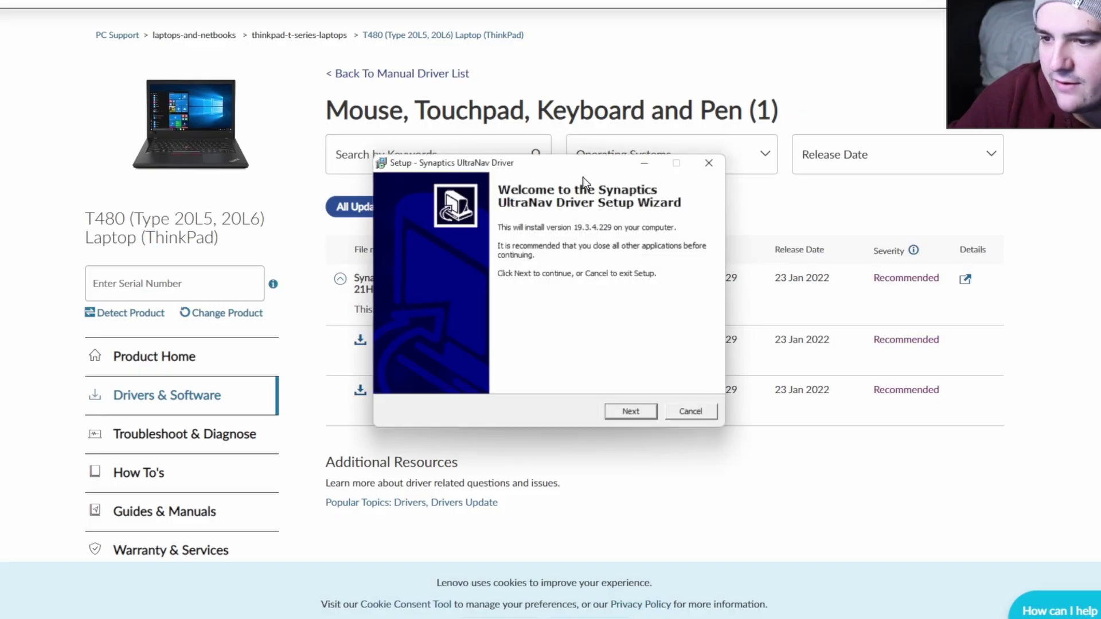
{"action": "left_click", "coordinate": [631, 412]}
{"action": "left_click", "coordinate": [405, 369]}
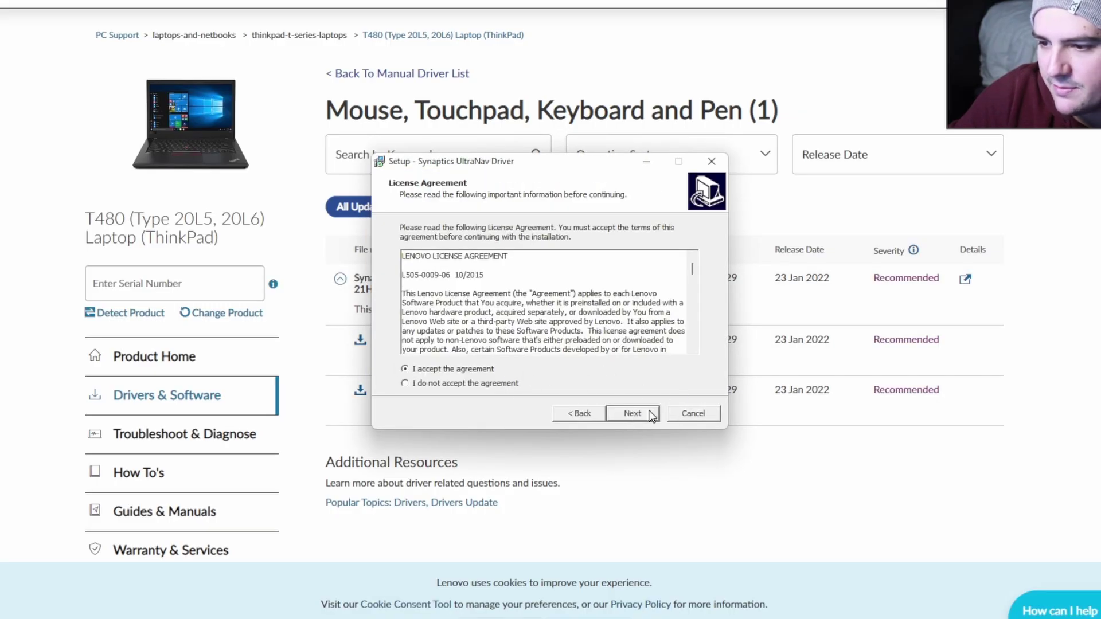
{"action": "left_click", "coordinate": [650, 411]}
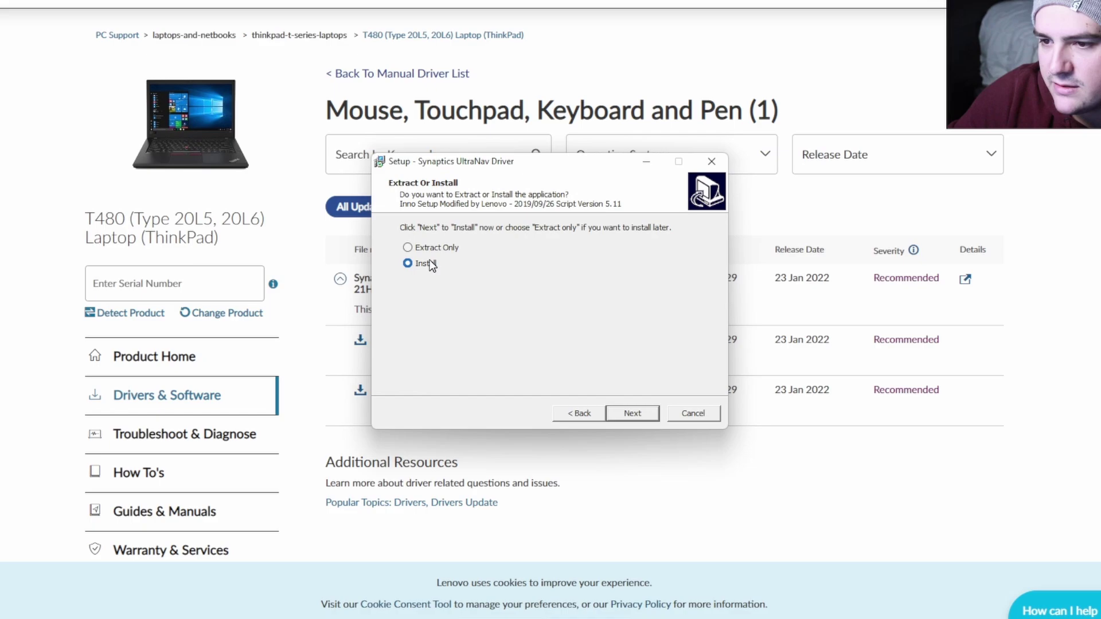
{"action": "left_click", "coordinate": [648, 414]}
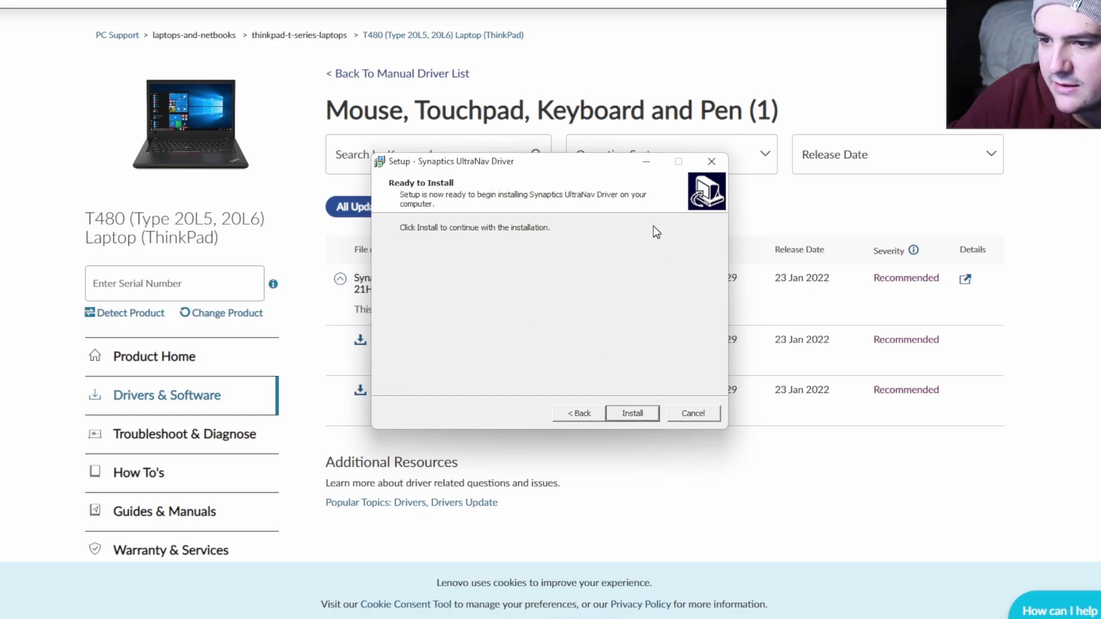